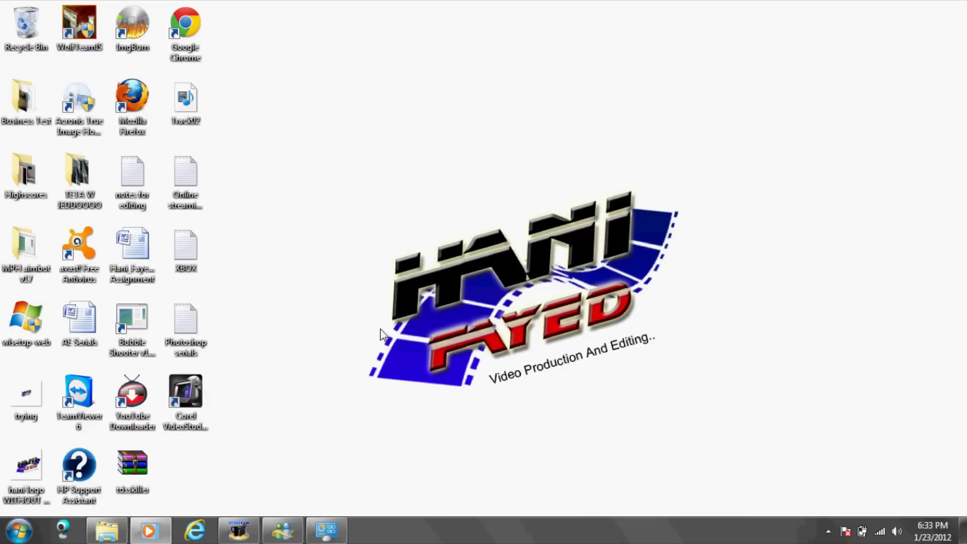
- Restore the Programs folder window and launch the Sony vegas Pro 11 installer
click(107, 531)
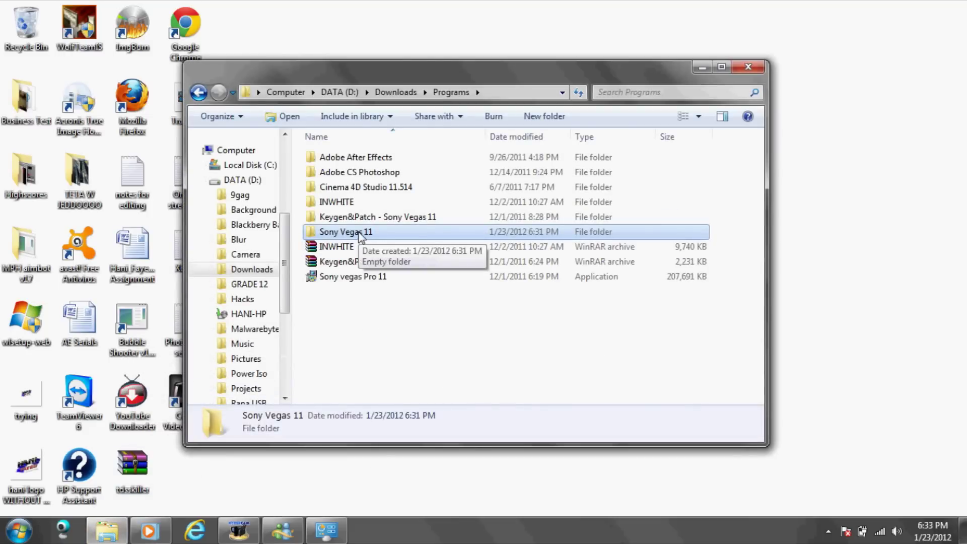
double_click(347, 282)
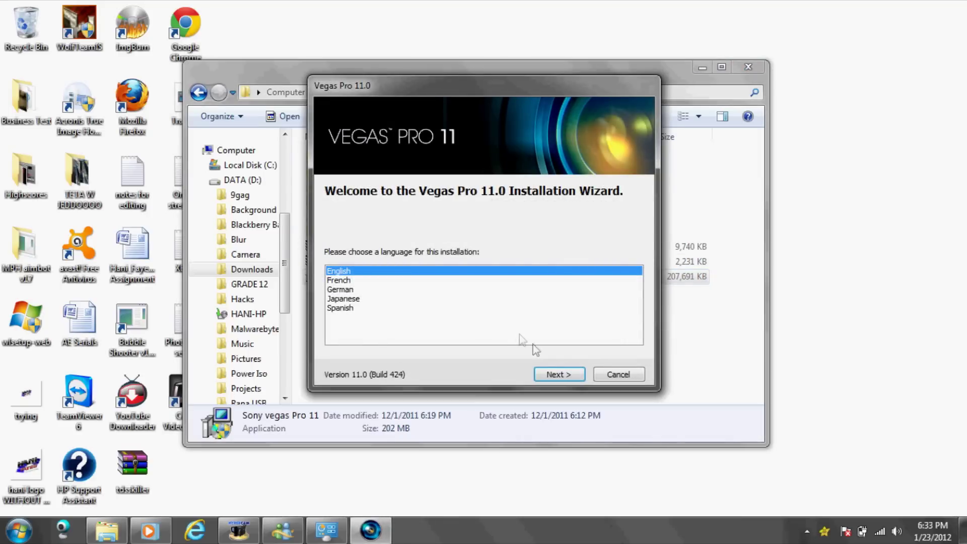
- Keep English, choose Install current version, and accept the licence agreement
click(563, 375)
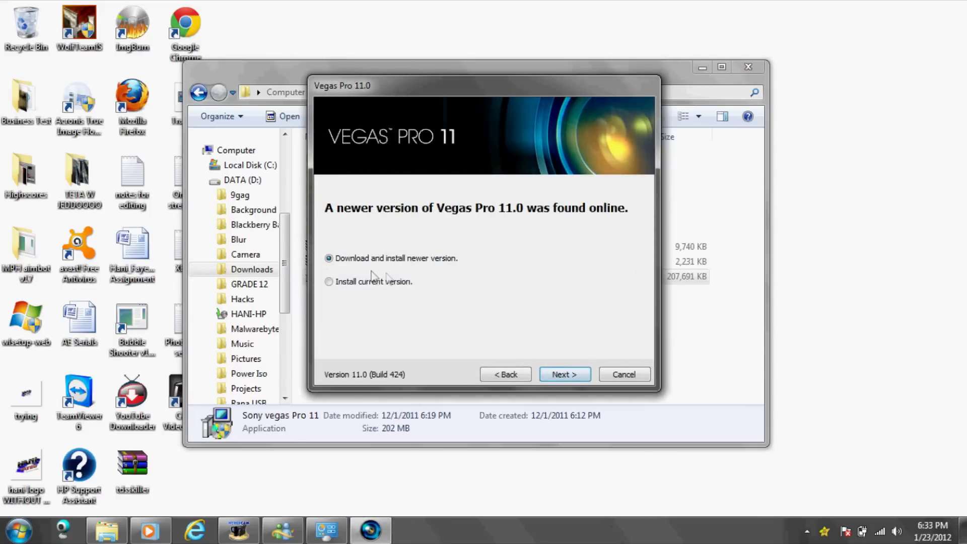
click(367, 283)
click(564, 375)
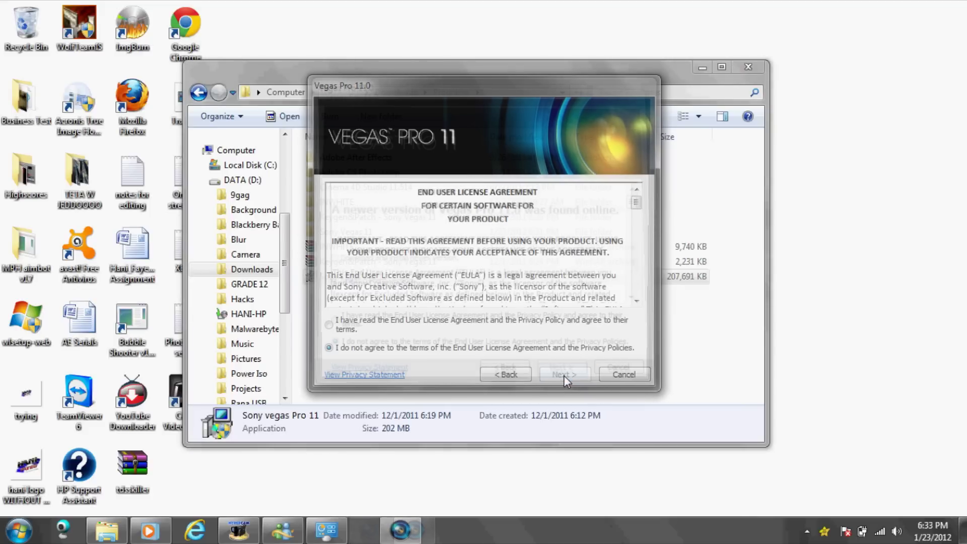
click(450, 325)
click(563, 377)
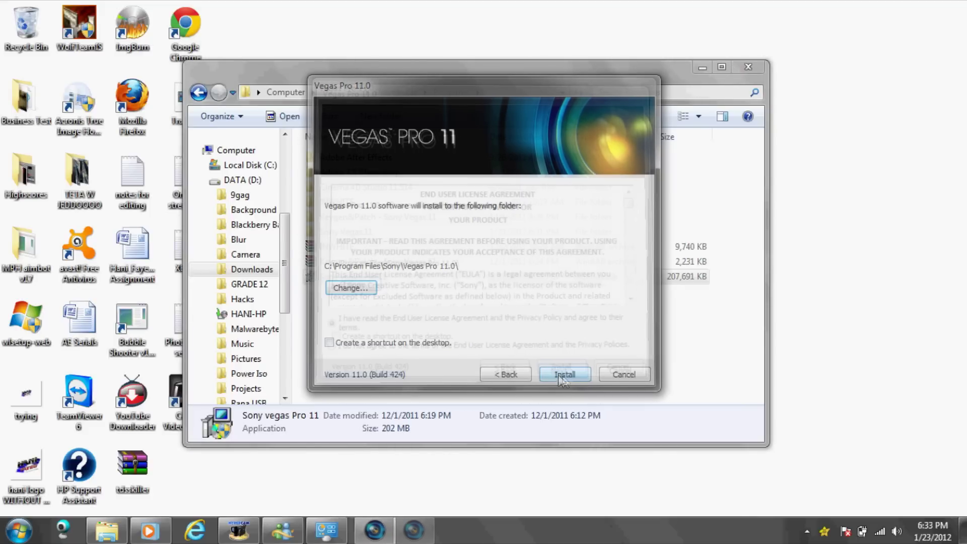
- Set the install folder to D:\Downloads\Programs\Sony Vegas 11 and start installing
click(352, 288)
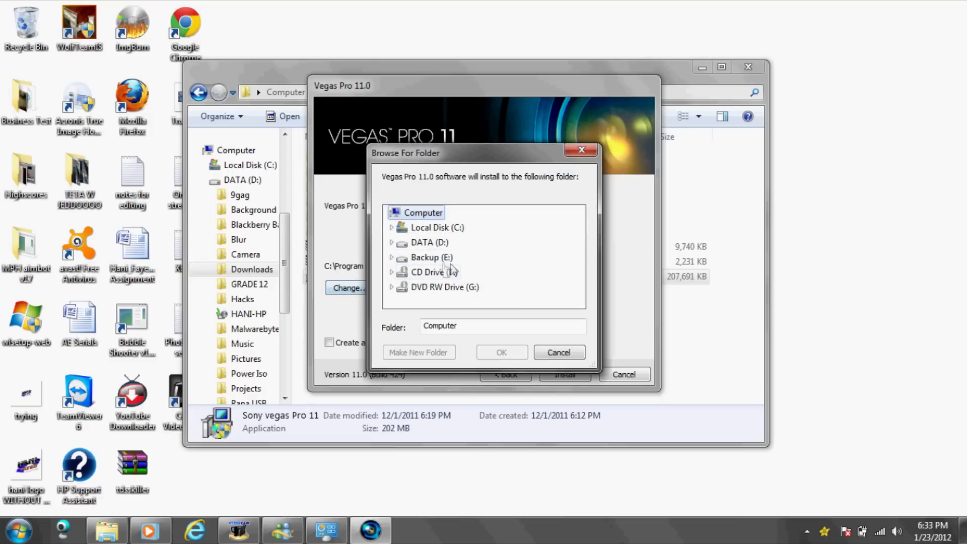
click(393, 243)
drag(579, 231, 580, 244)
click(399, 227)
scroll(401, 234, down, 3)
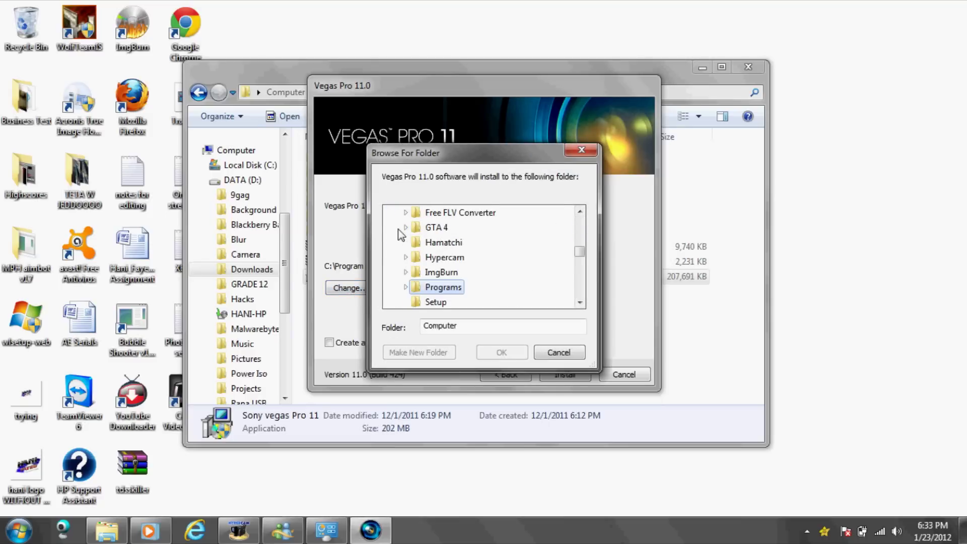
click(433, 287)
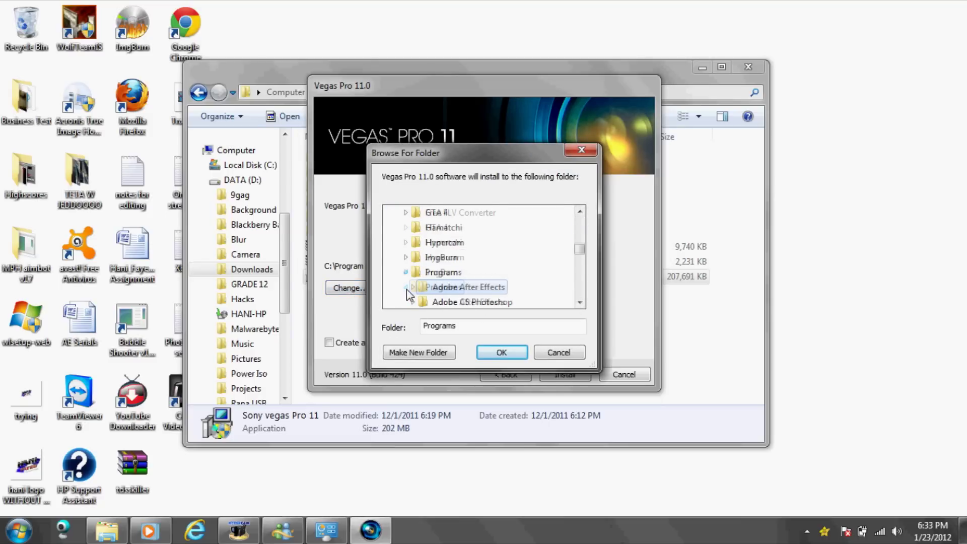
scroll(406, 289, down, 2)
click(406, 289)
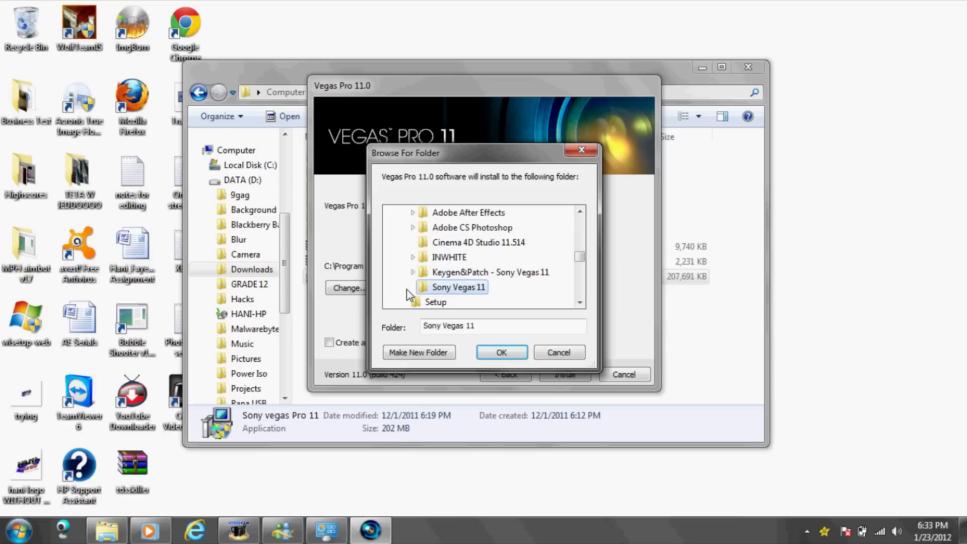
click(501, 352)
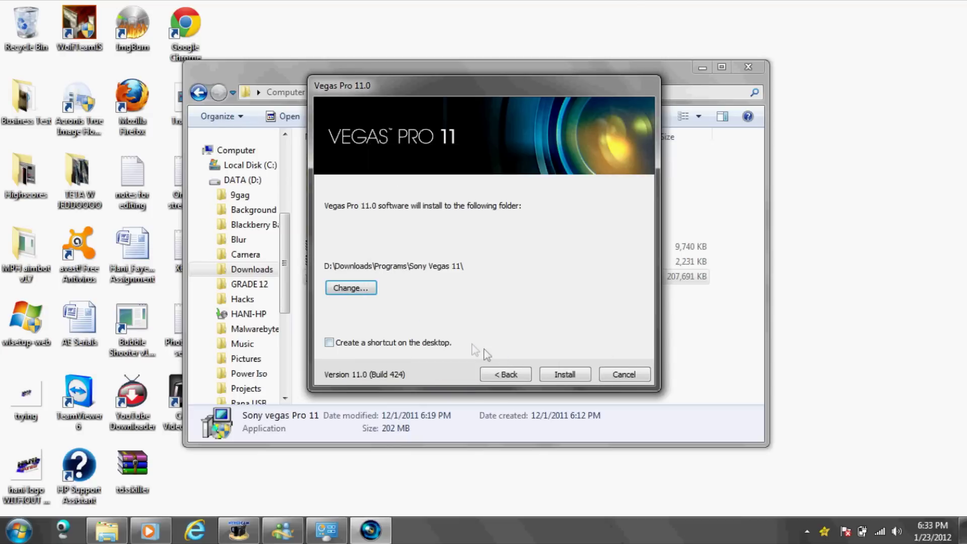
click(580, 378)
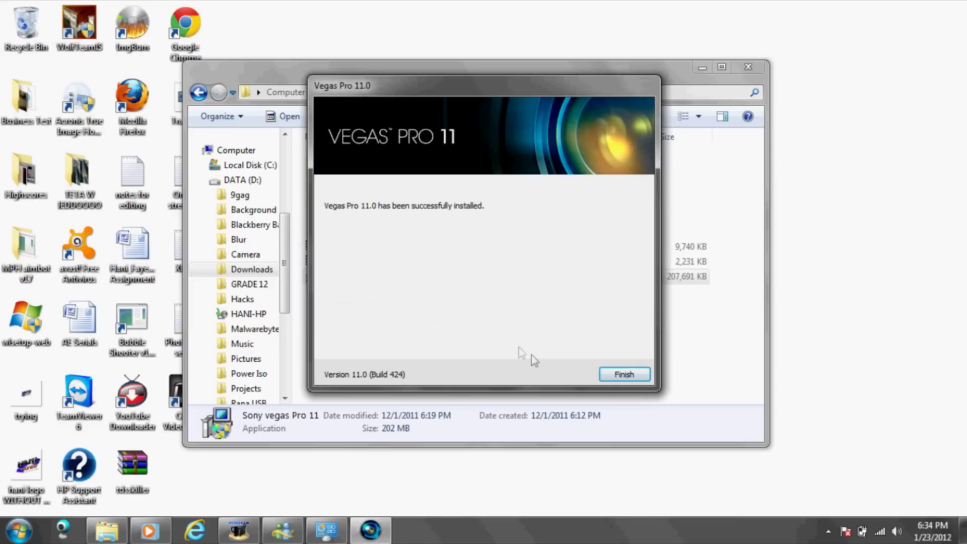
- Close the installer once it reports Vegas Pro 11.0 successfully installed
click(613, 375)
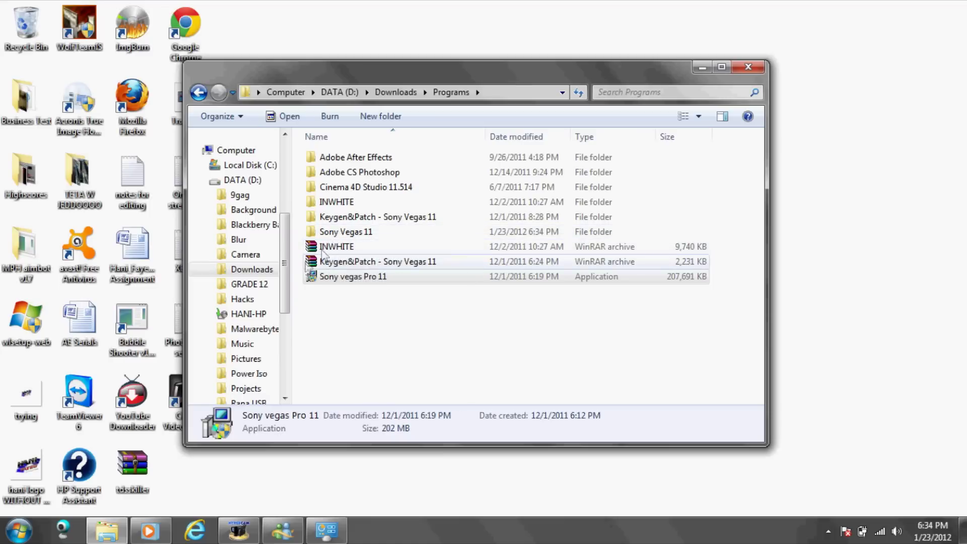
- Go into Keygen&Patch - Sony Vegas 11 > Sony Vegas Pro 11 Cracking Tools and run SonyVegasPro Patch
double_click(360, 221)
double_click(378, 164)
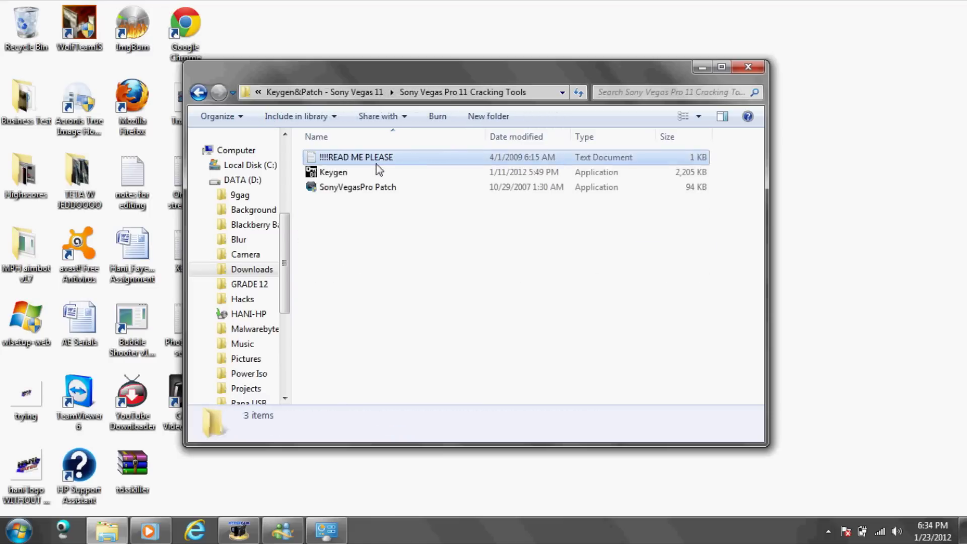
double_click(326, 191)
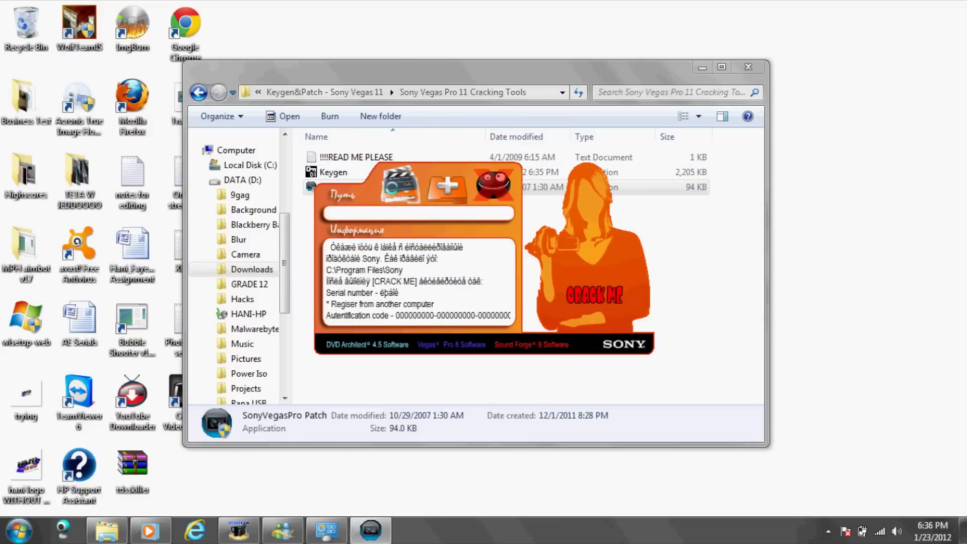
- Patch the Vegas files in D:\Downloads\Programs\New folder with CRACK ME, then close the patcher
click(401, 186)
mouse_move(581, 272)
mouse_down()
mouse_move(581, 295)
mouse_move(581, 264)
mouse_up()
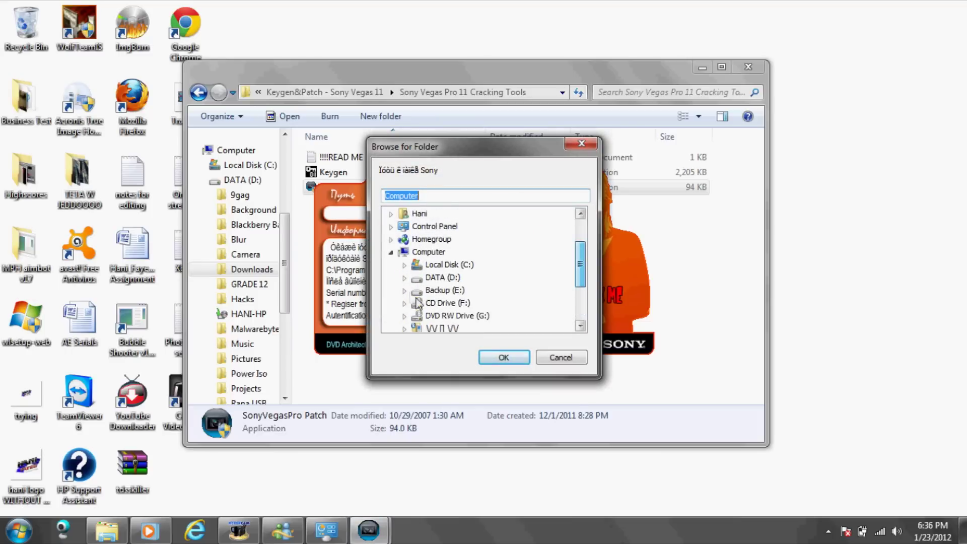
click(404, 278)
click(420, 294)
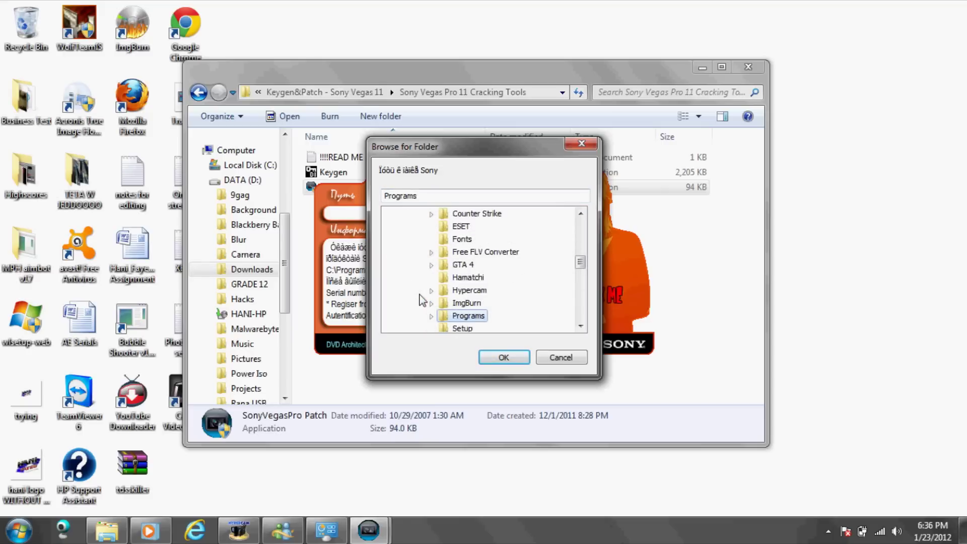
scroll(580, 263, down, 1)
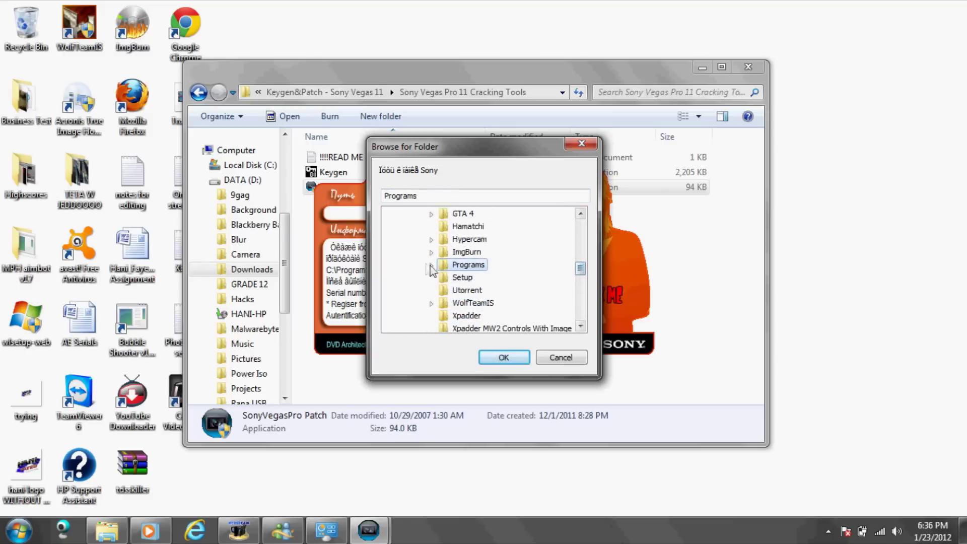
click(432, 265)
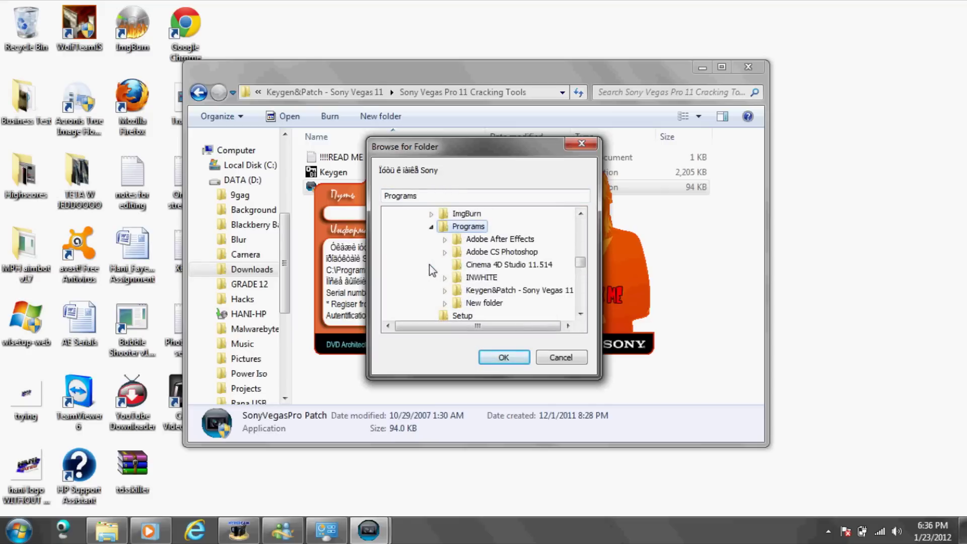
double_click(483, 302)
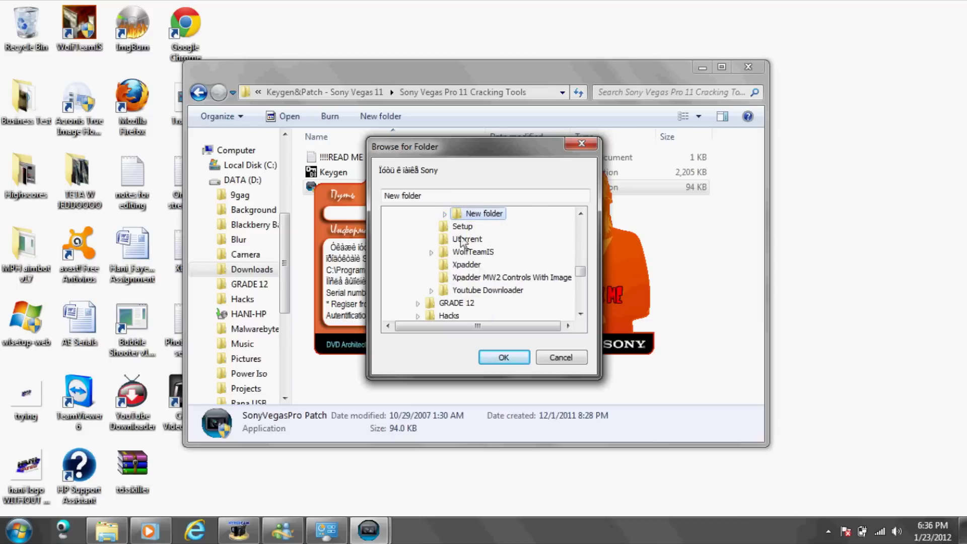
click(499, 357)
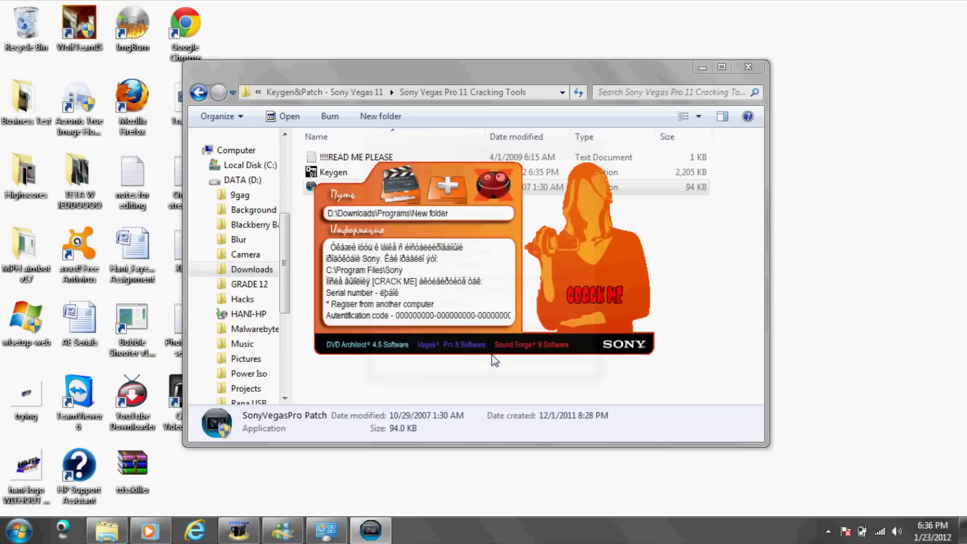
click(441, 198)
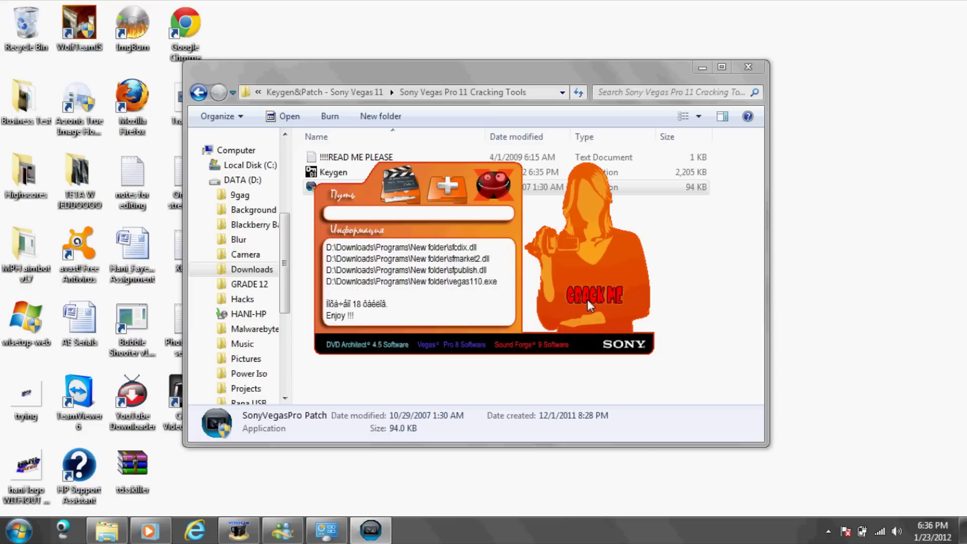
click(496, 191)
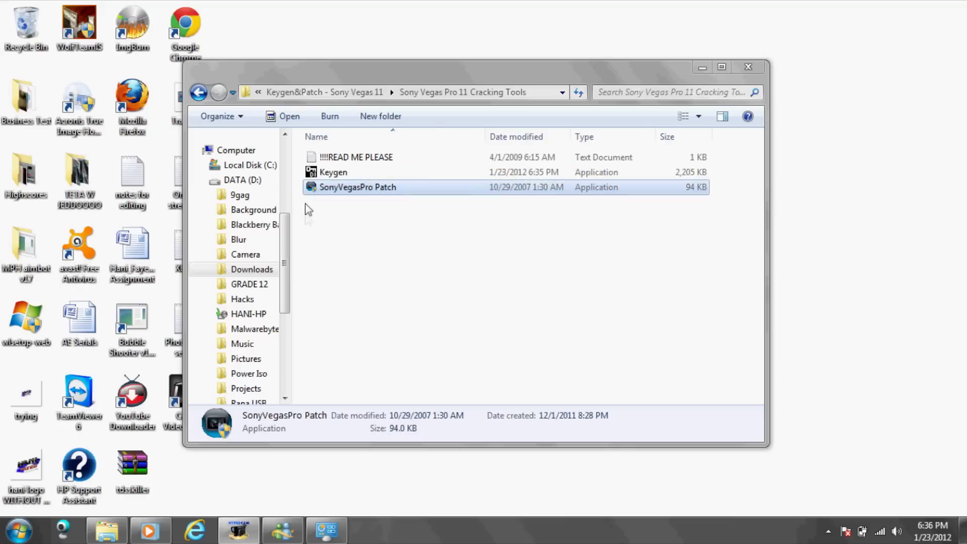
- Start Keygen past its intro splash and navigate Explorer back up the folder tree
click(352, 174)
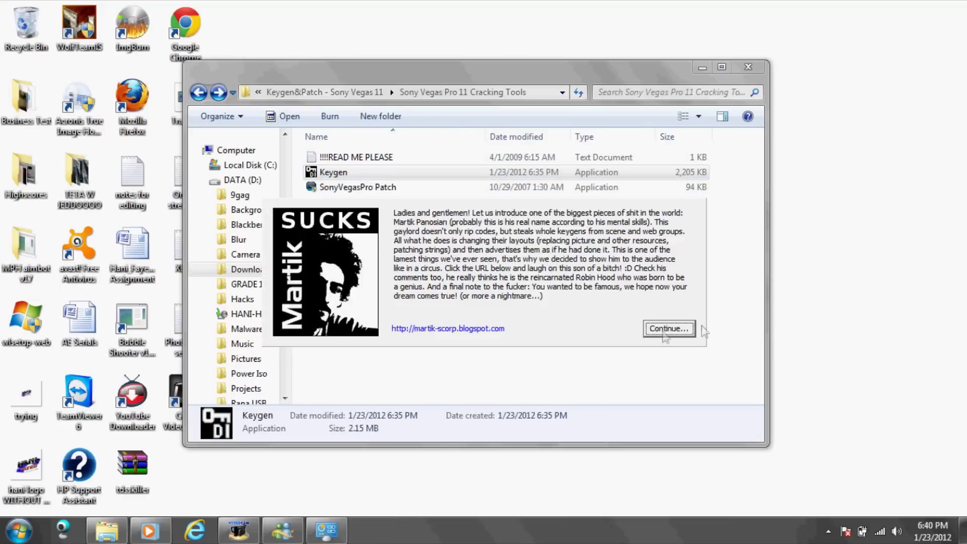
click(661, 330)
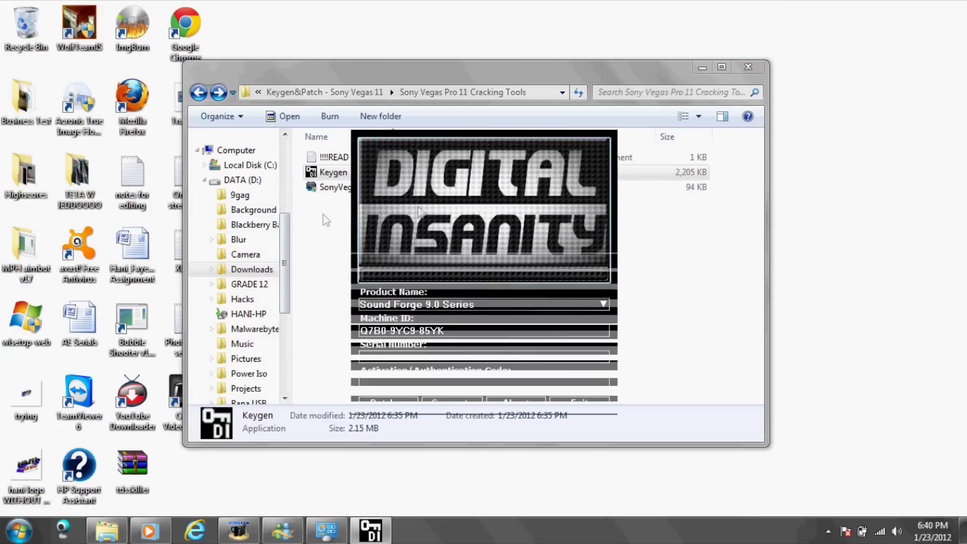
click(198, 92)
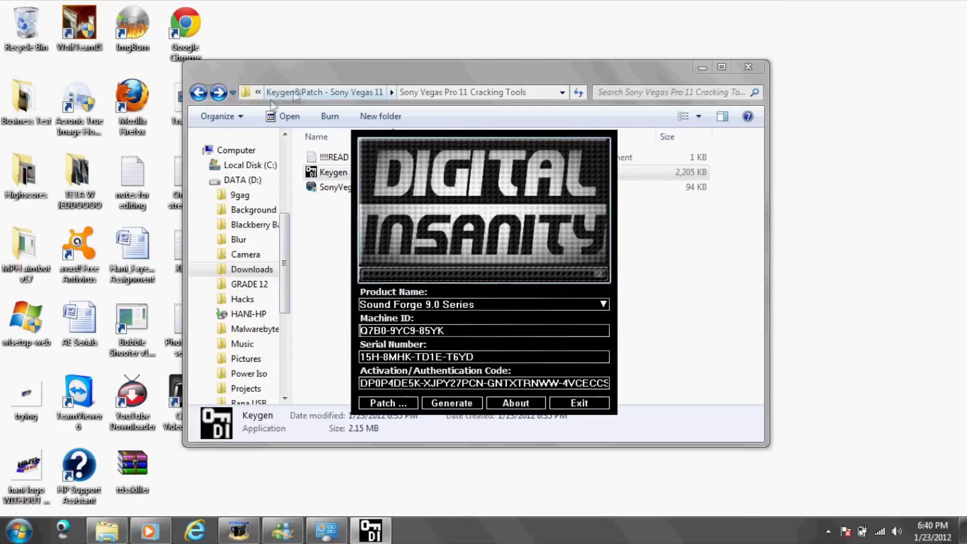
- Navigate from the Programs folder into New folder holding the Vegas program files
click(342, 92)
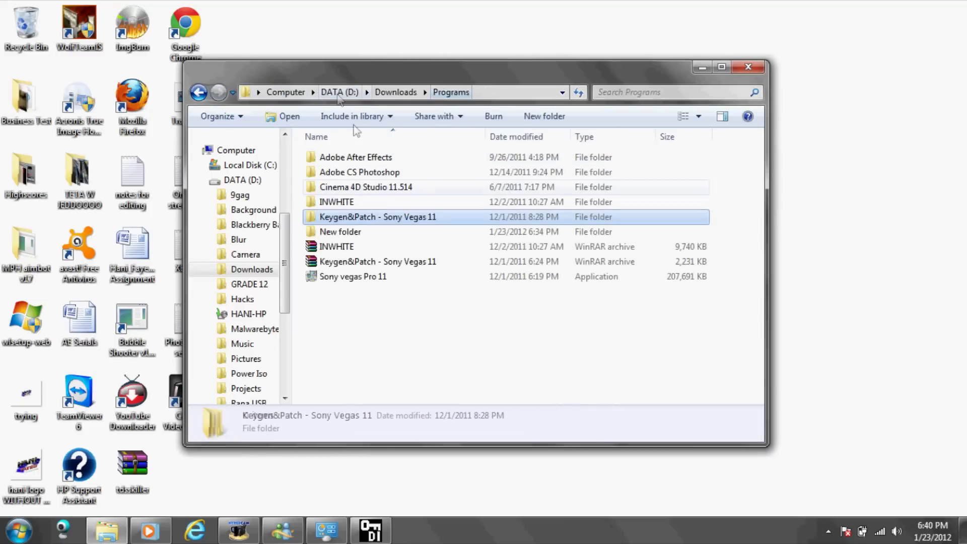
double_click(342, 220)
click(198, 92)
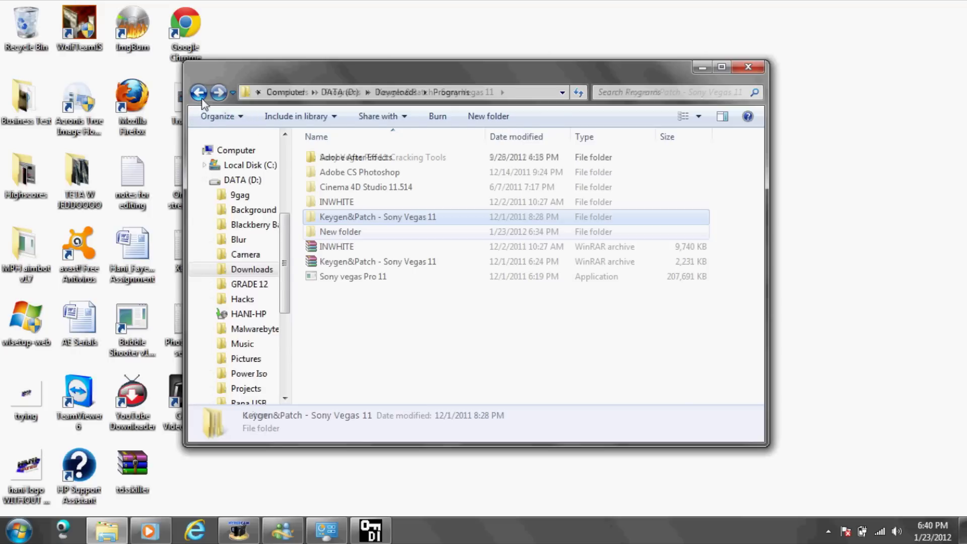
double_click(343, 251)
- Select vegas110 and launch it, relaunching after closing the first registration dialog
key(Down)
key(Down)
key(Down)
key(Down)
key(Down)
key(Down)
key(Down)
key(Down)
key(Down)
key(Down)
key(Down)
key(Down)
key(Down)
key(Down)
key(Down)
key(Down)
key(Down)
key(Down)
key(Down)
key(Down)
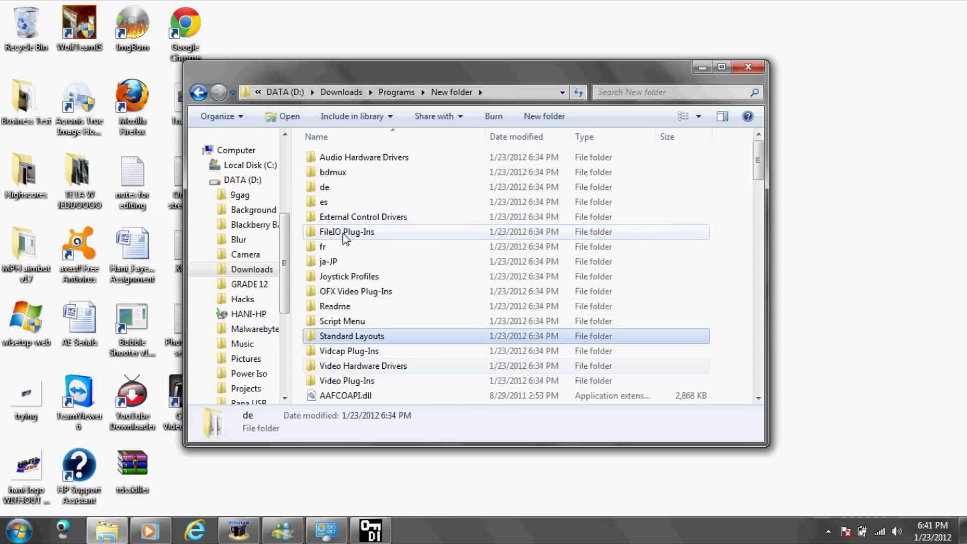
key(Down)
key(Down)
key(Down)
key(Down)
key(Down)
key(Down)
key(Down)
key(Down)
key(Down)
key(Down)
key(Down)
key(Down)
key(Down)
key(Down)
key(Down)
key(Down)
key(Down)
key(Down)
key(Down)
key(Down)
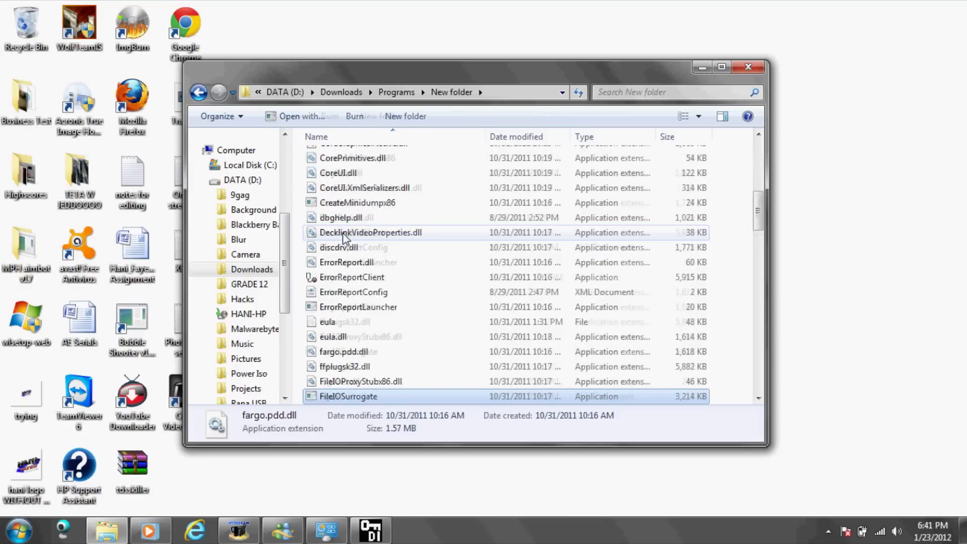
key(Down)
key(Down)
key(Down)
key(Down)
key(Down)
key(Down)
key(Down)
key(Down)
key(Down)
key(Down)
key(Down)
key(Down)
key(Down)
key(Down)
key(Down)
key(Down)
key(Down)
key(Down)
key(Down)
key(Down)
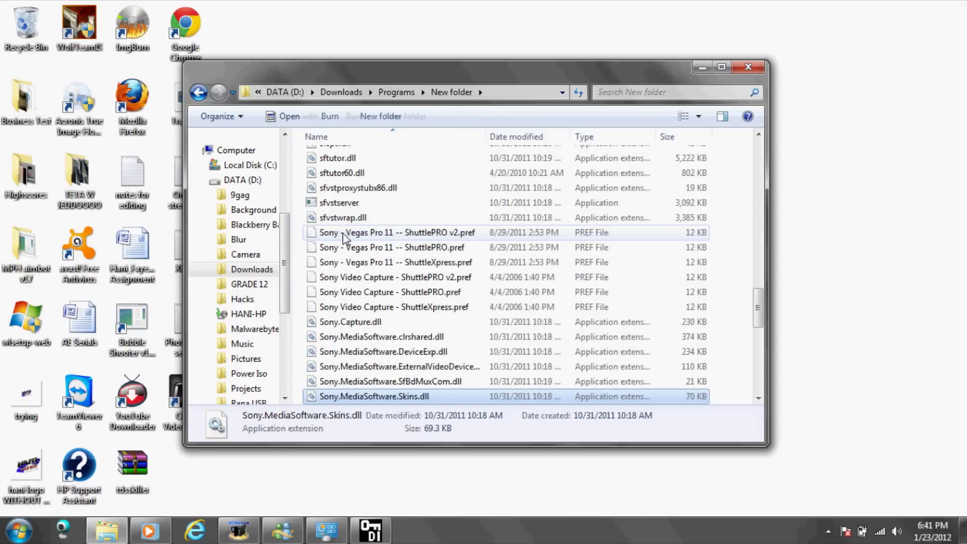
key(Down)
key(Down)
key(Down)
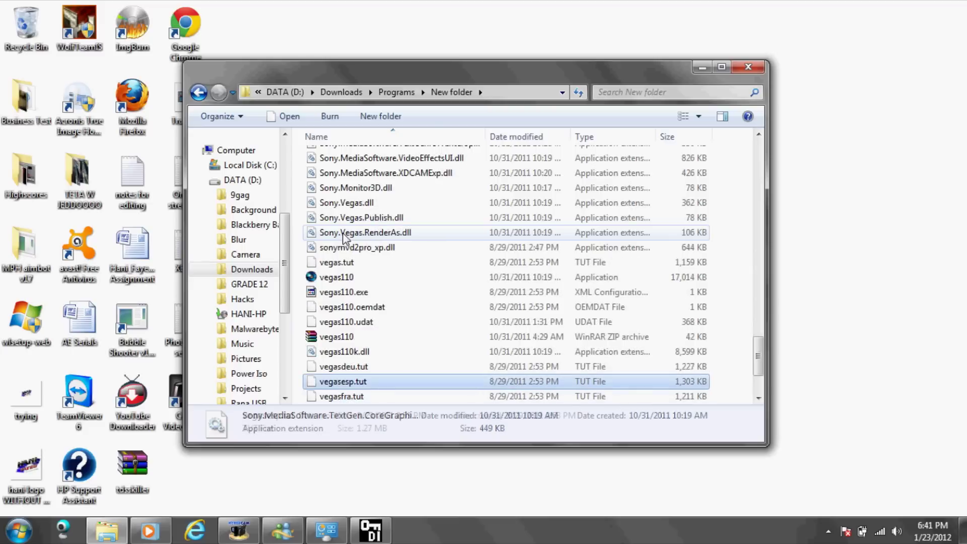
key(Up)
key(Up)
key(Up)
key(Up)
key(Up)
key(Up)
key(Up)
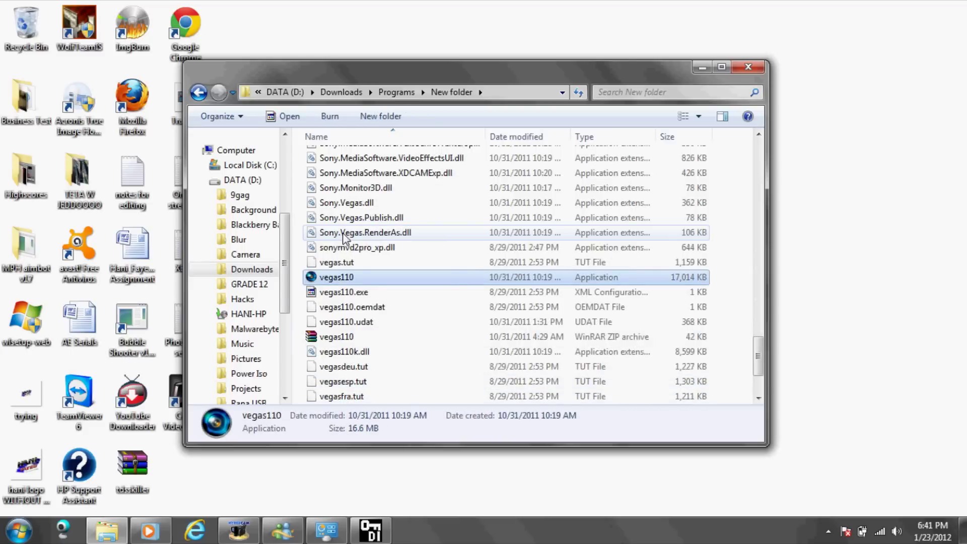
key(Return)
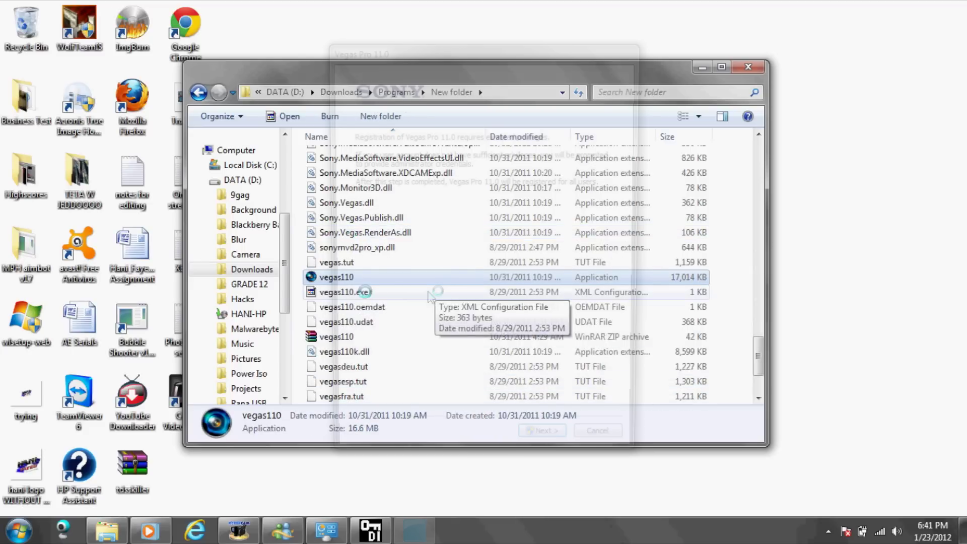
click(546, 446)
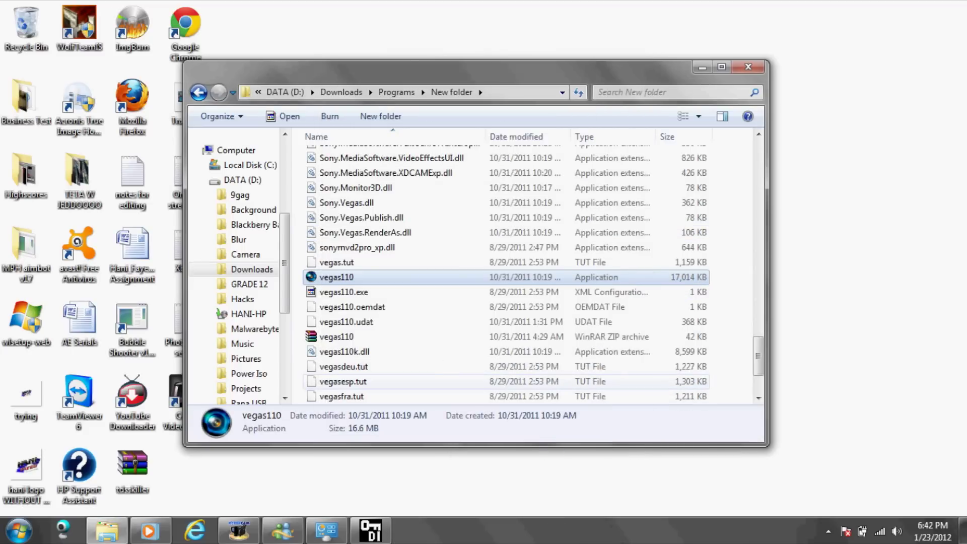
double_click(469, 278)
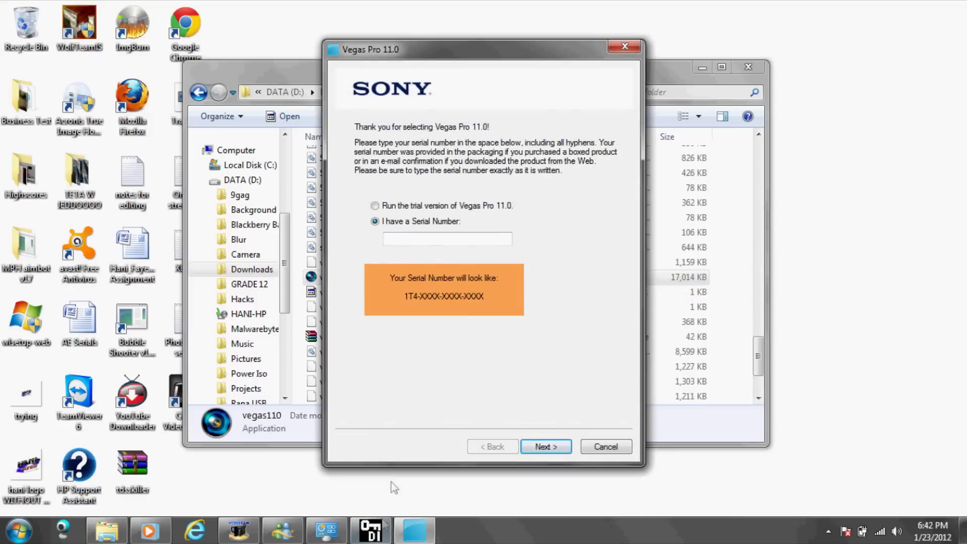
- Bring up the keygen, generate a serial and select it
click(381, 530)
click(436, 403)
click(436, 403)
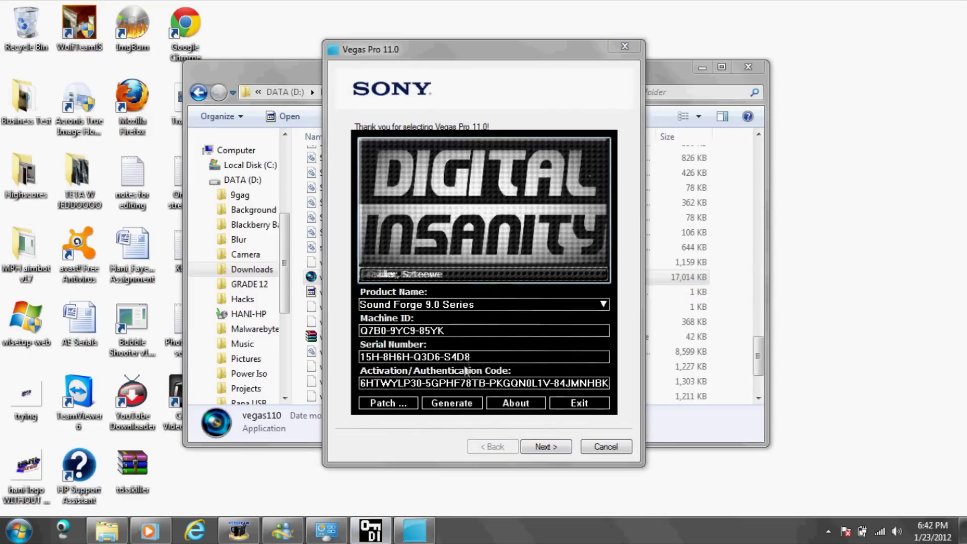
drag(471, 357, 347, 362)
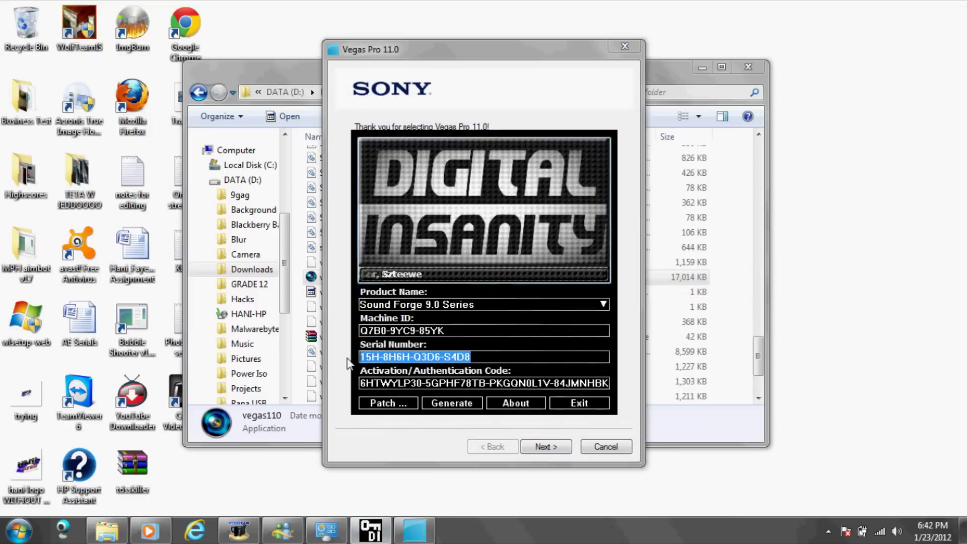
- Generate a Vegas Pro 9.0 (32 and 64 bit) Series serial, select it, and return to Vegas
click(448, 303)
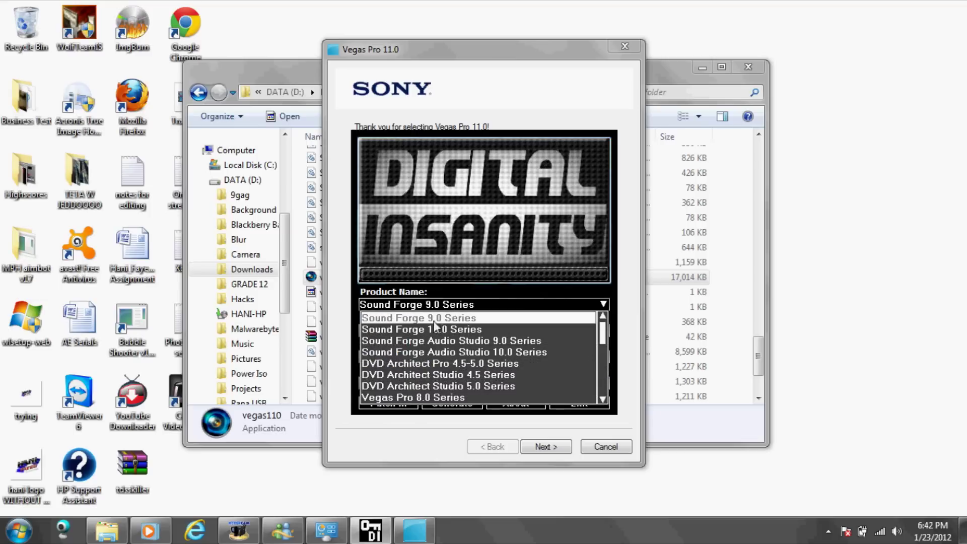
scroll(492, 365, down, 2)
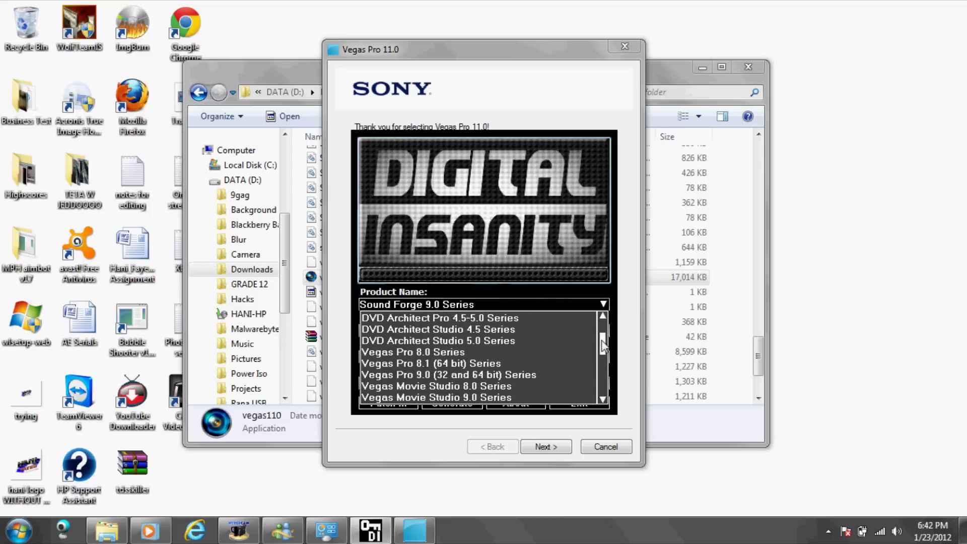
click(458, 376)
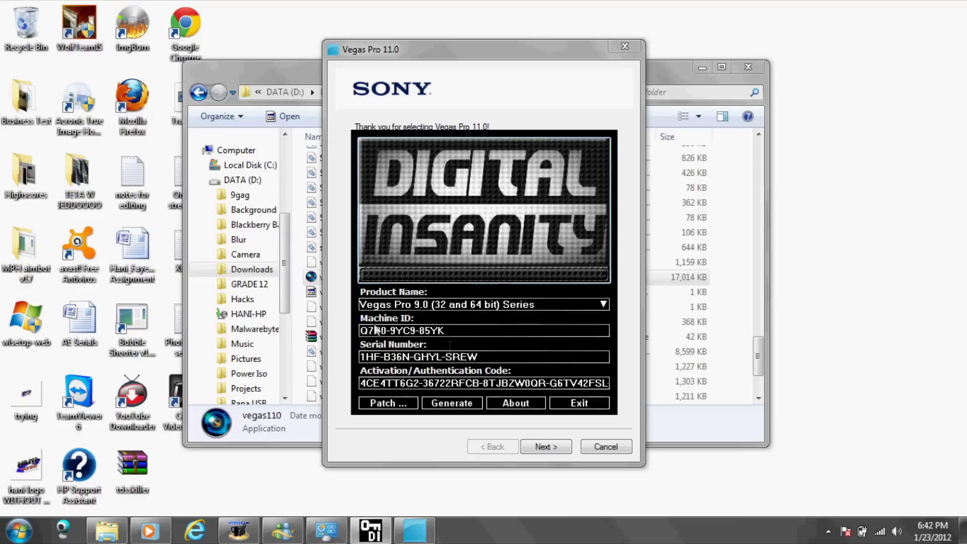
click(448, 405)
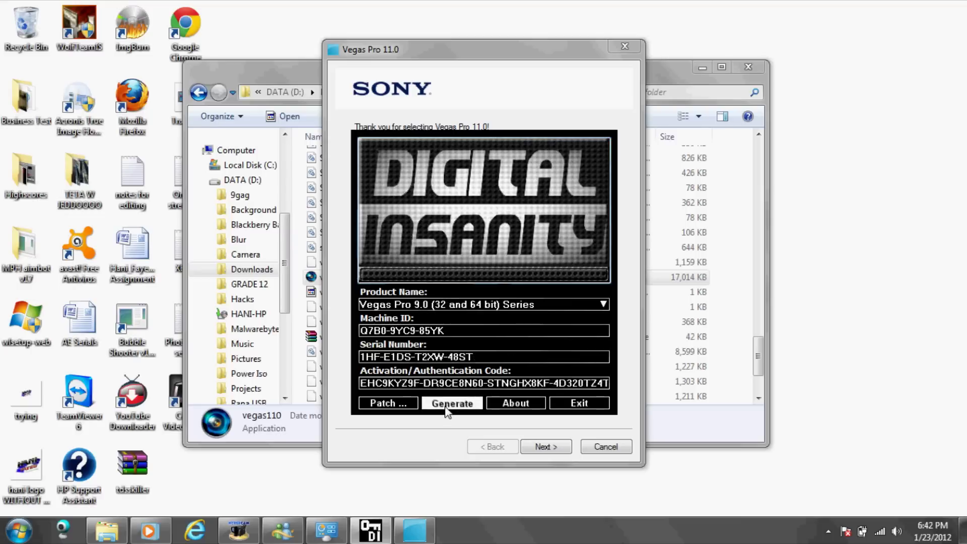
click(446, 405)
double_click(477, 356)
key(ctrl+c)
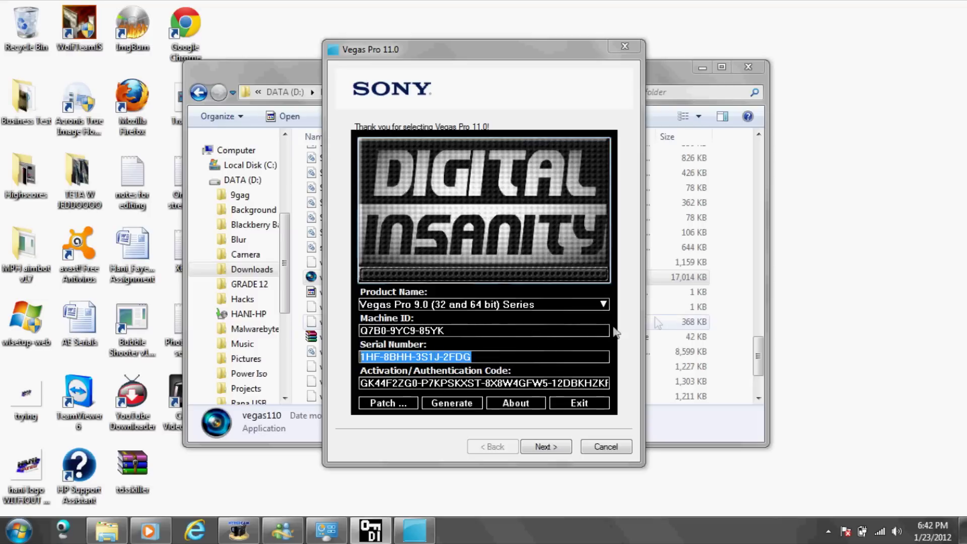
click(415, 530)
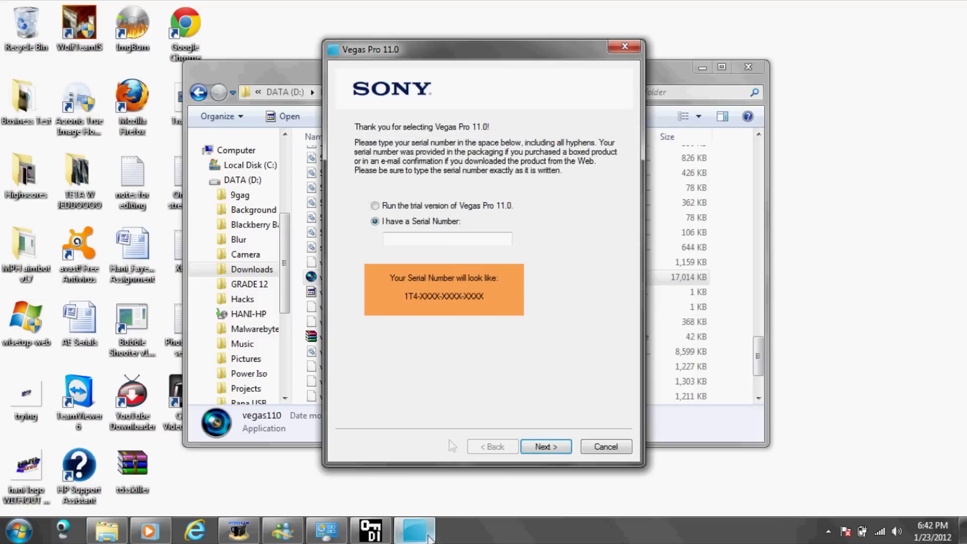
- Paste the keygen serial into the Serial Number box, change its prefix to 1T4, and continue
click(421, 238)
key(ctrl+v)
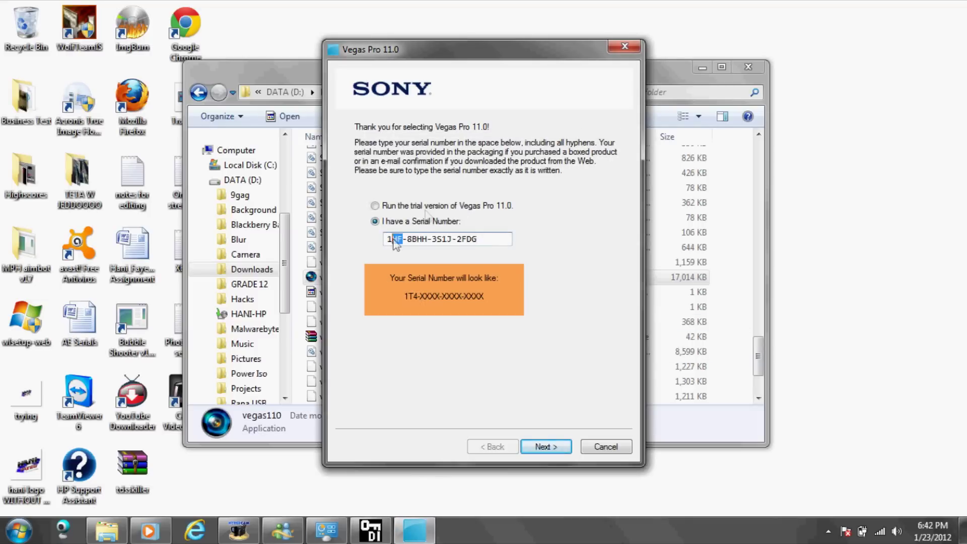
key(End)
text(T)
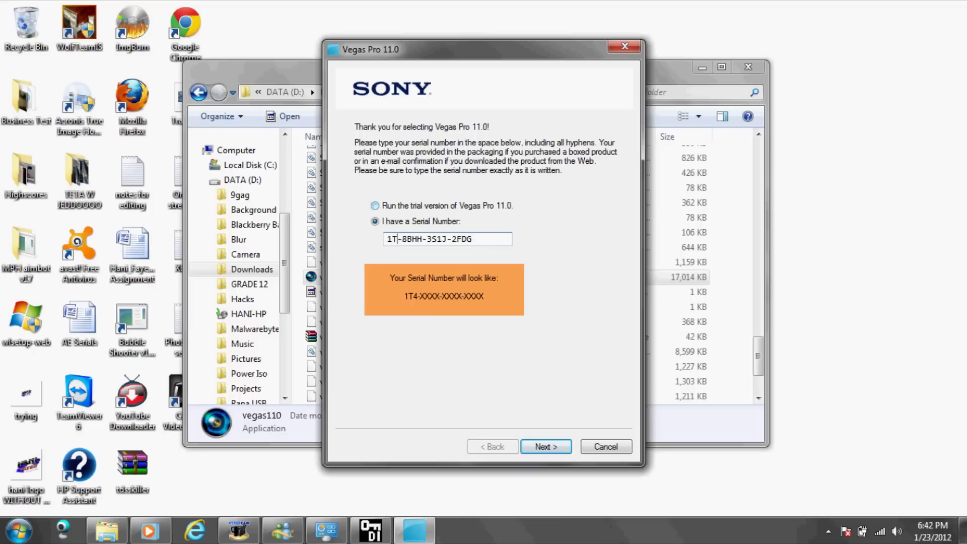
click(559, 446)
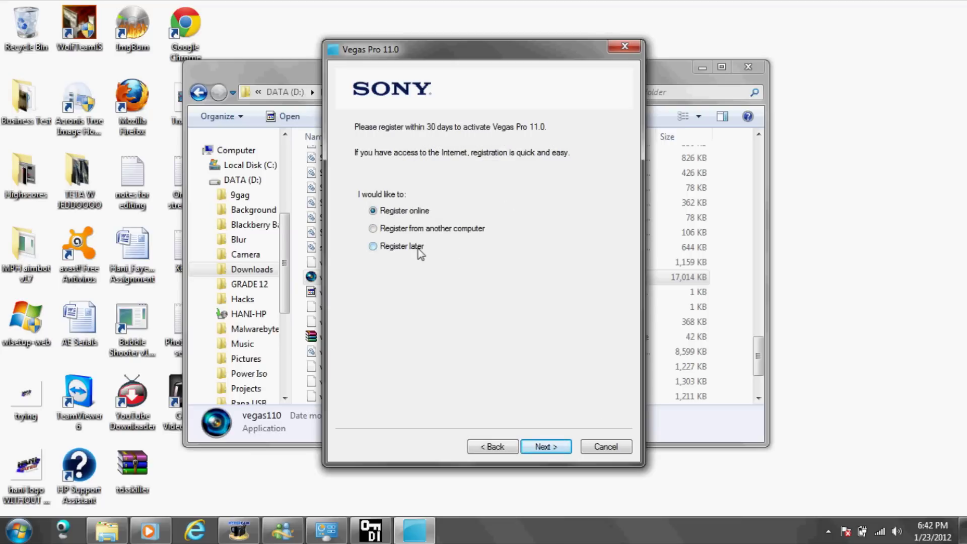
- Continue with Register later and paste the keygen's activation code into the authentication field
click(549, 447)
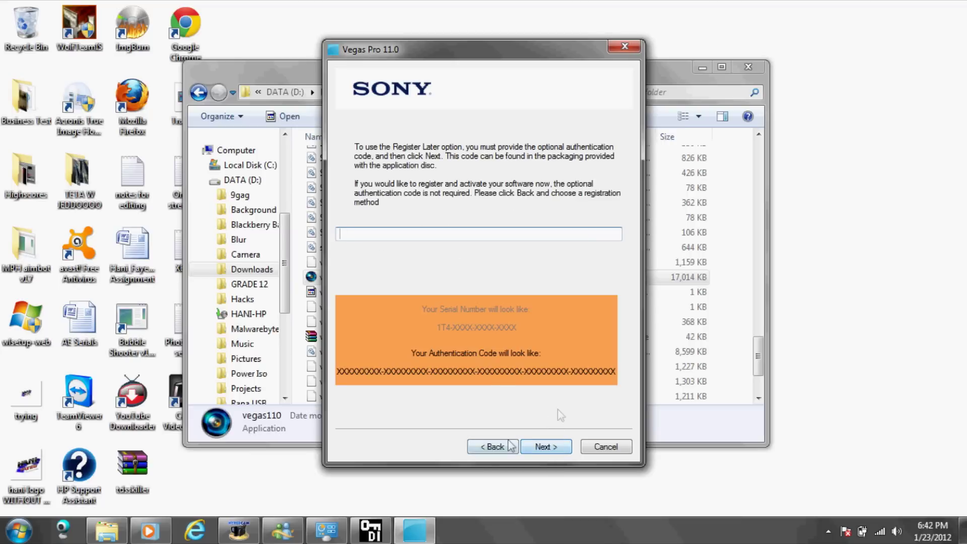
key(alt+Tab)
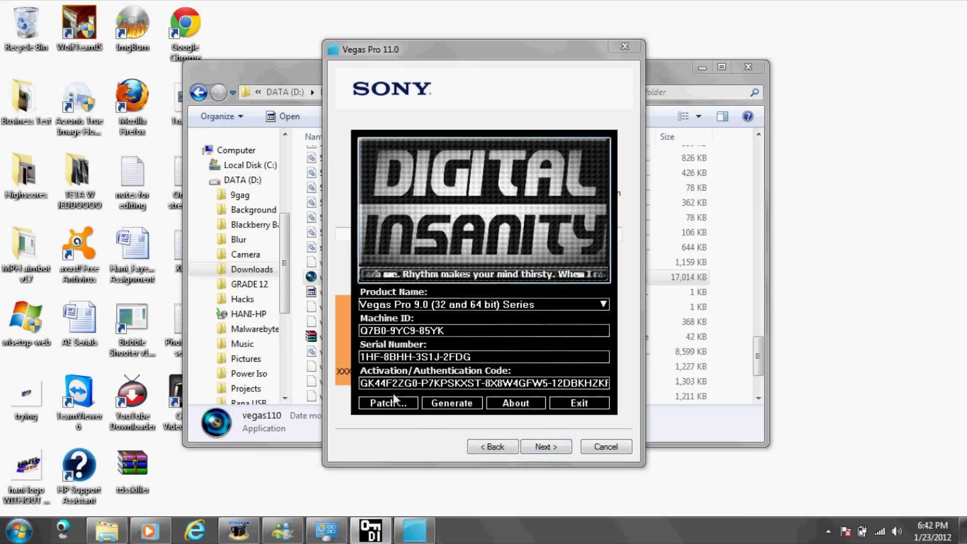
drag(578, 383, 352, 392)
key(ctrl+c)
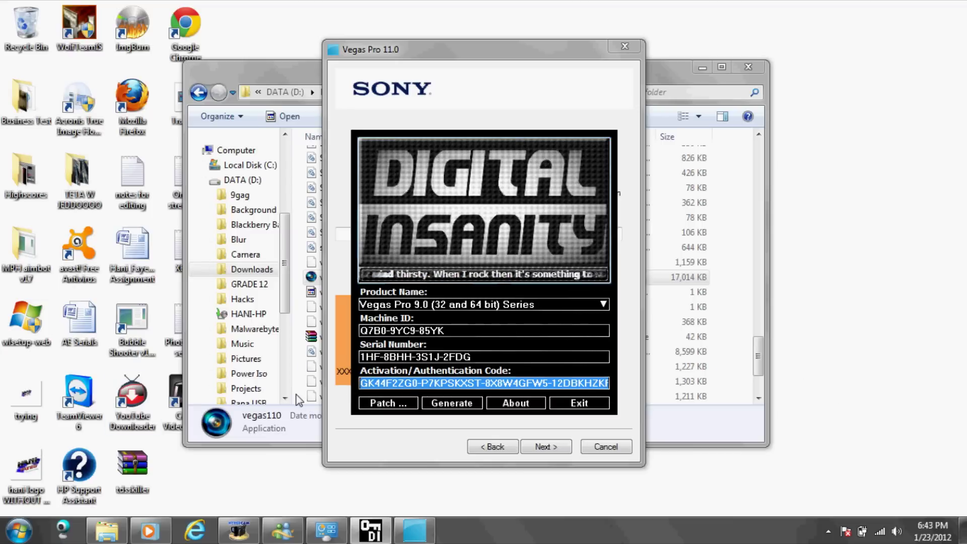
click(410, 539)
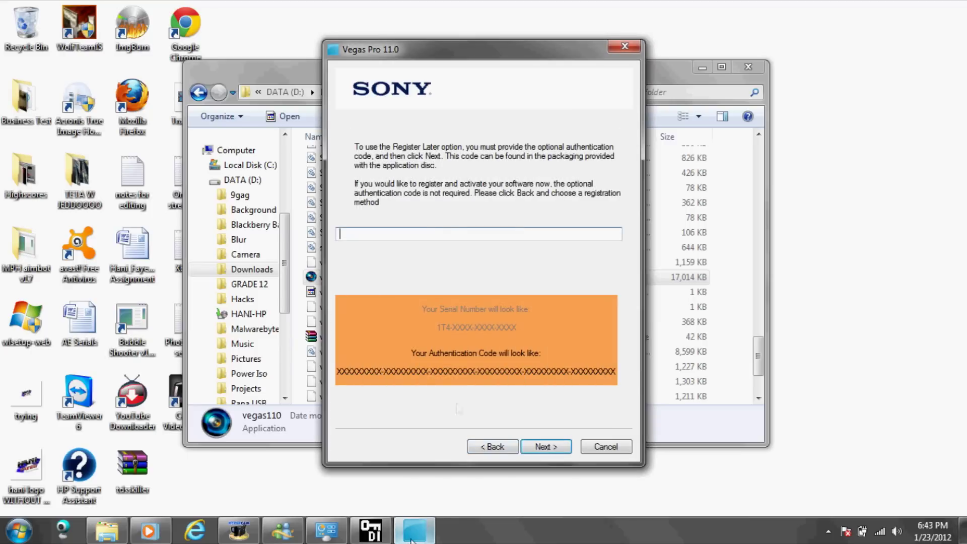
key(ctrl+v)
- Confirm the authentication page so Vegas Pro 11 (Build 424) launches to its loading splash screen
click(544, 446)
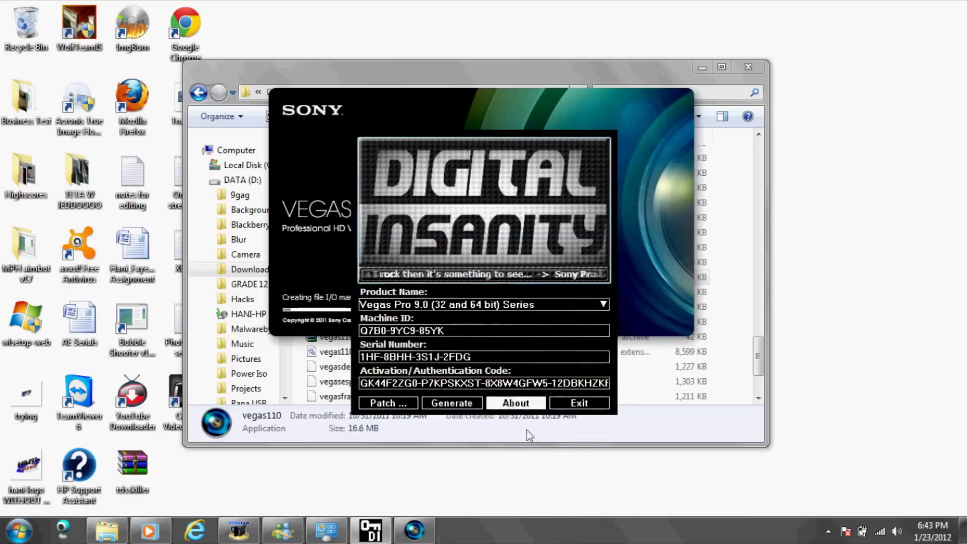